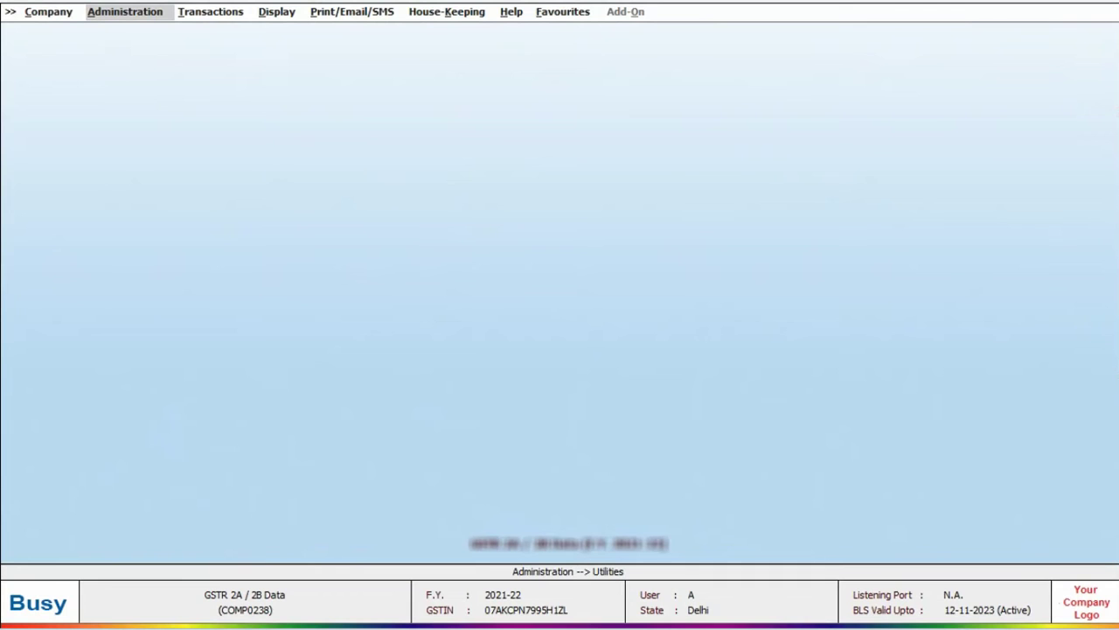
# Enable full data freezing with a freezing date of 30-04-2021 and save the setting
pyautogui.press('Return')
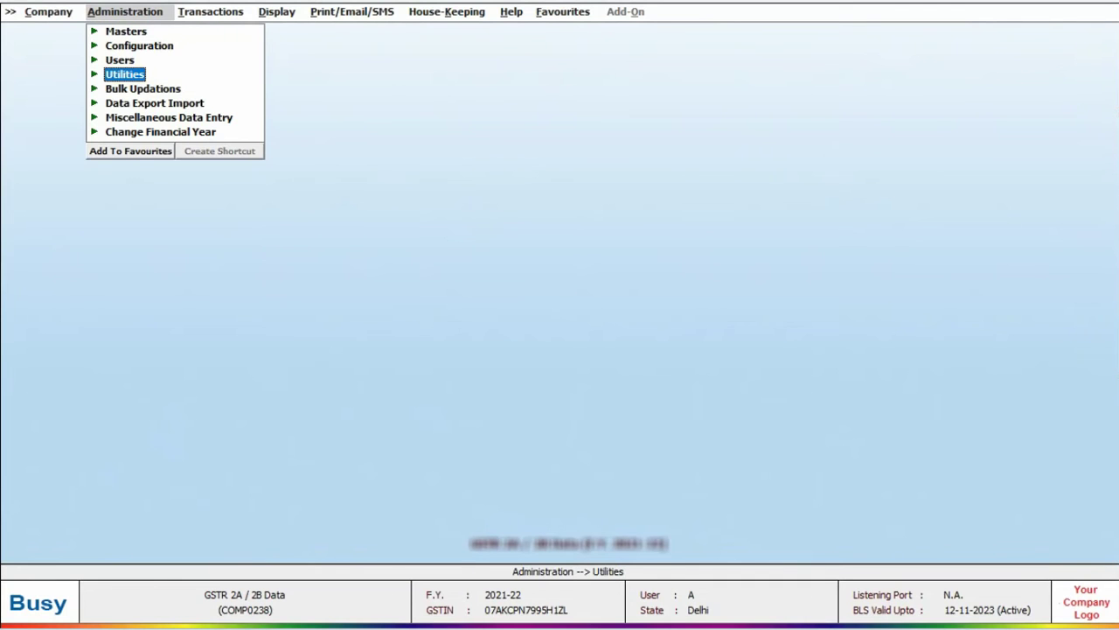
pyautogui.press('Return')
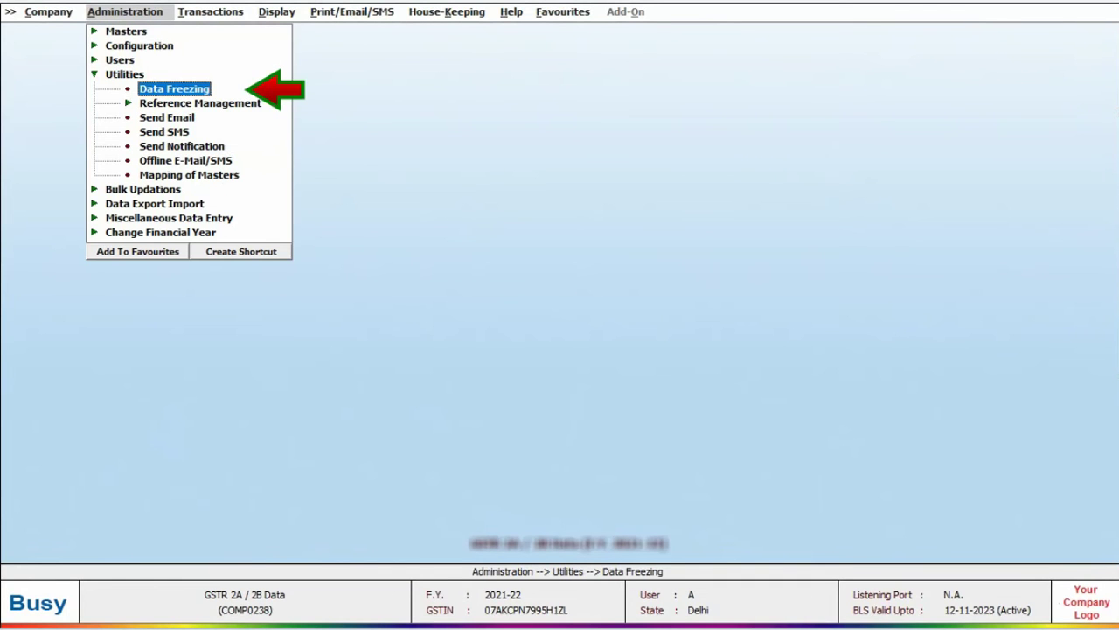
pyautogui.press('Return')
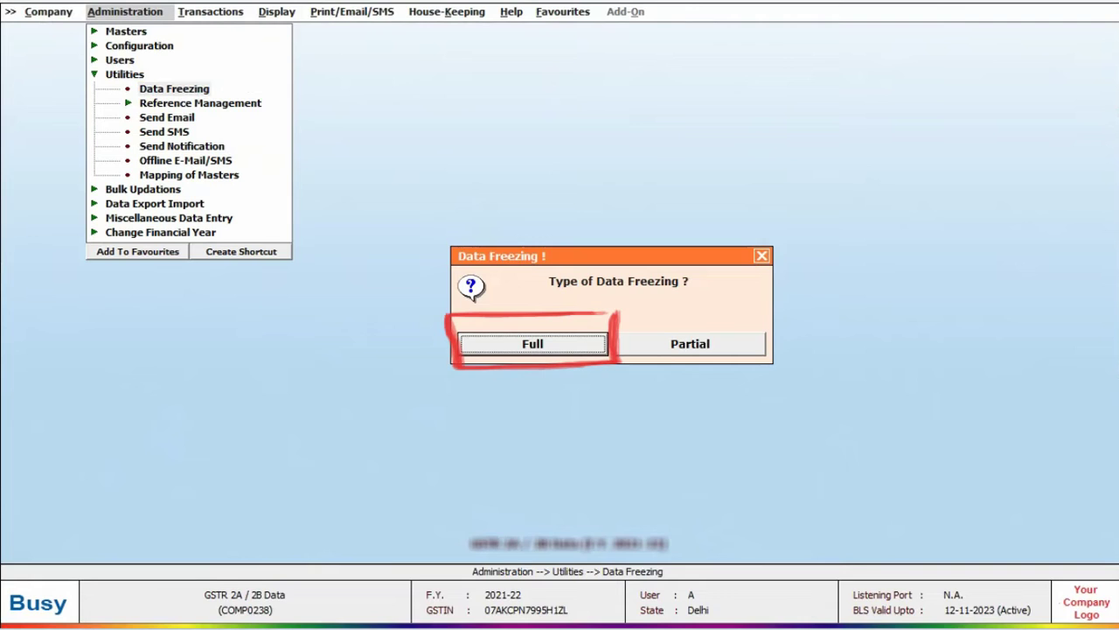
pyautogui.press('Return')
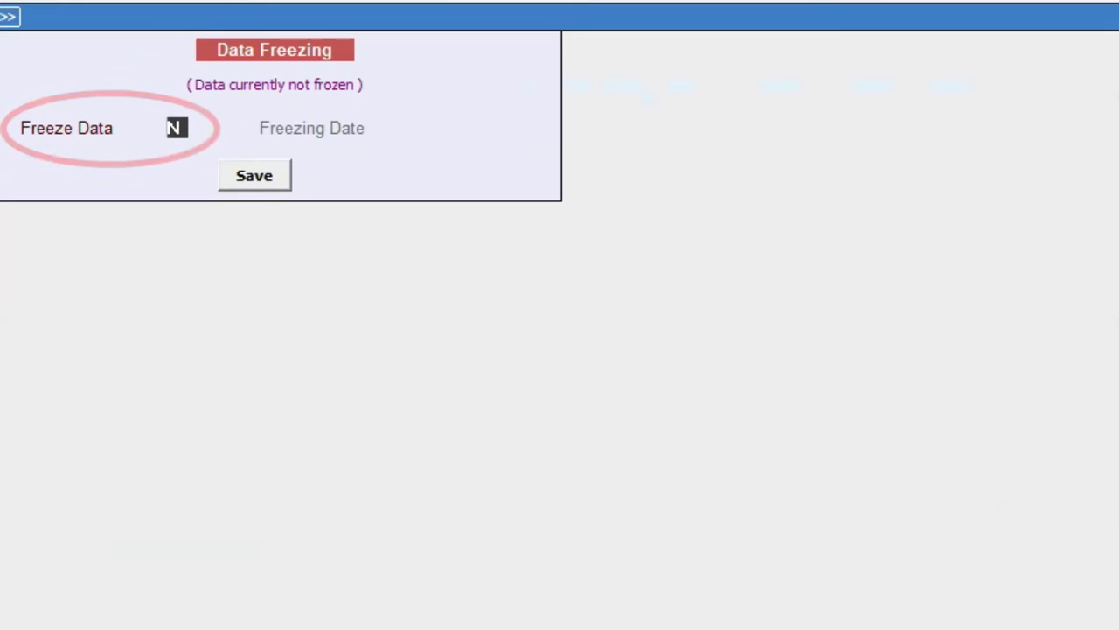
pyautogui.write('Y')
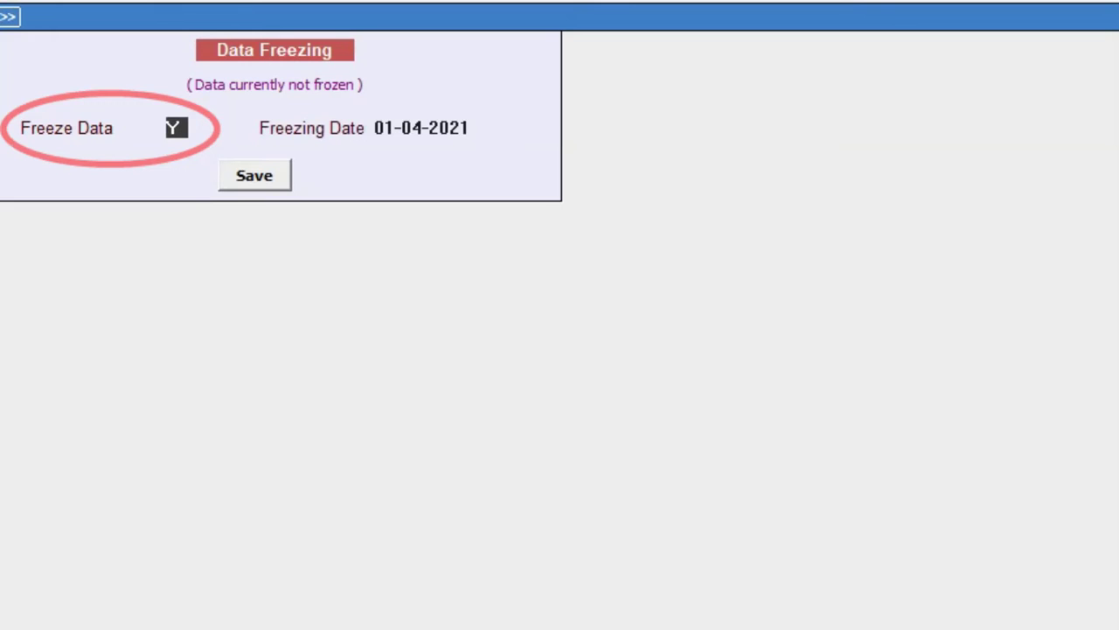
pyautogui.press('Return')
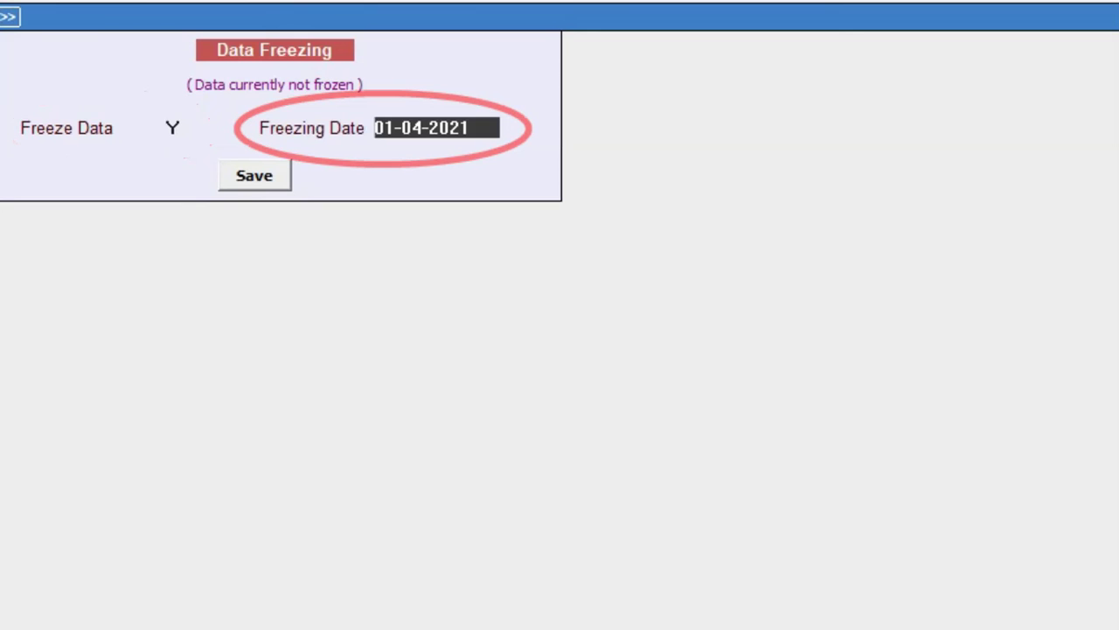
pyautogui.write('30-04')
pyautogui.press('Tab')
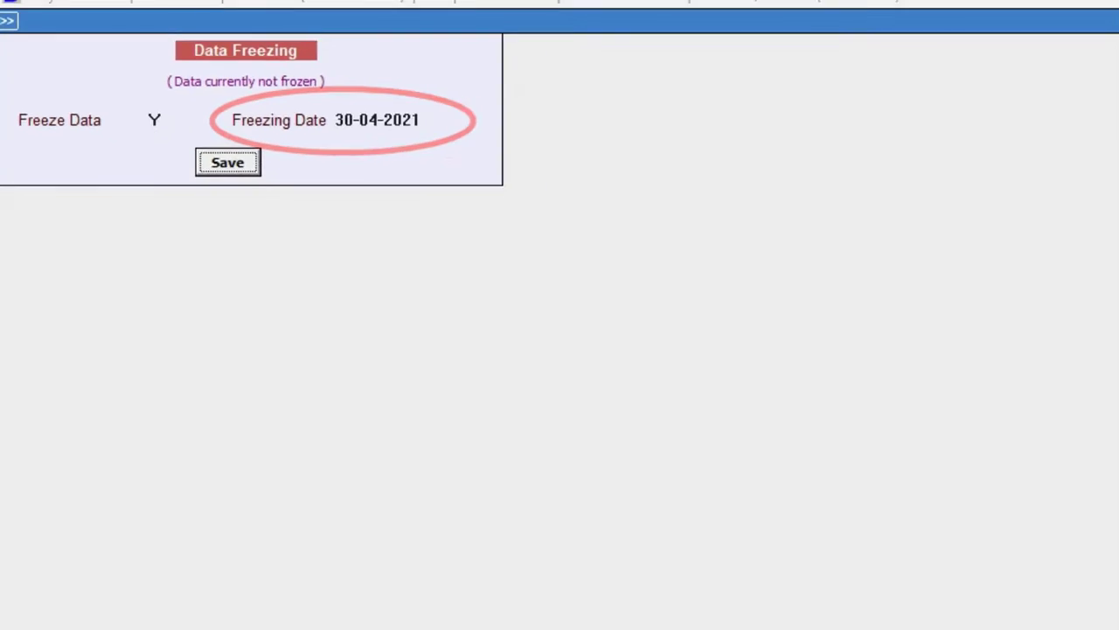
pyautogui.press('Return')
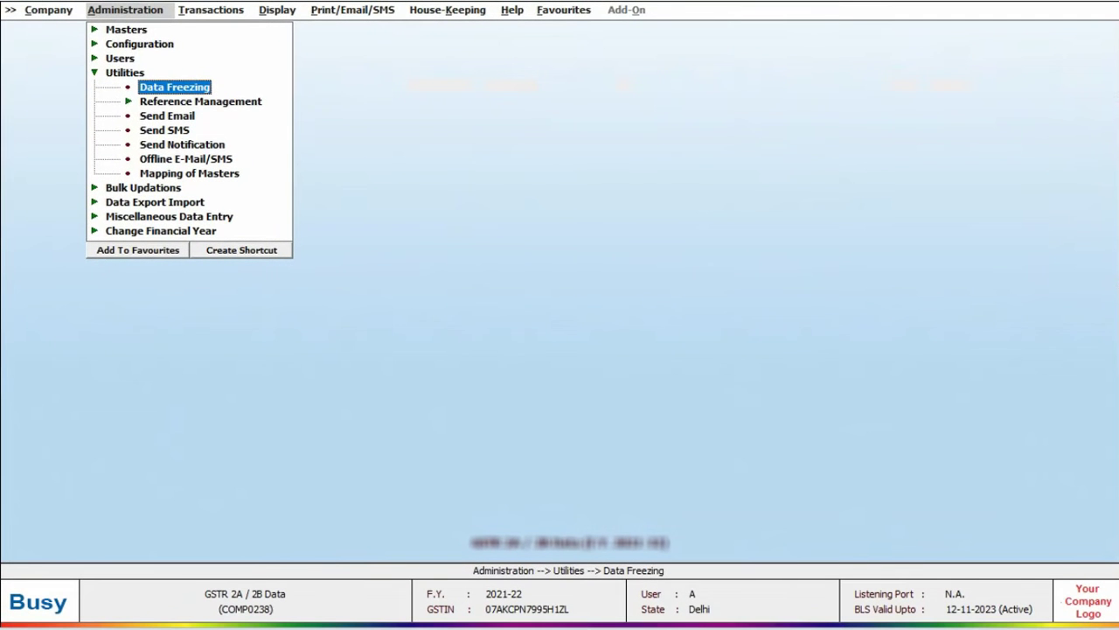
# List the sales vouchers of all branches and series from 01-04-2021 to 30-04-2021
pyautogui.press('Right')
pyautogui.press('Down')
pyautogui.press('Down')
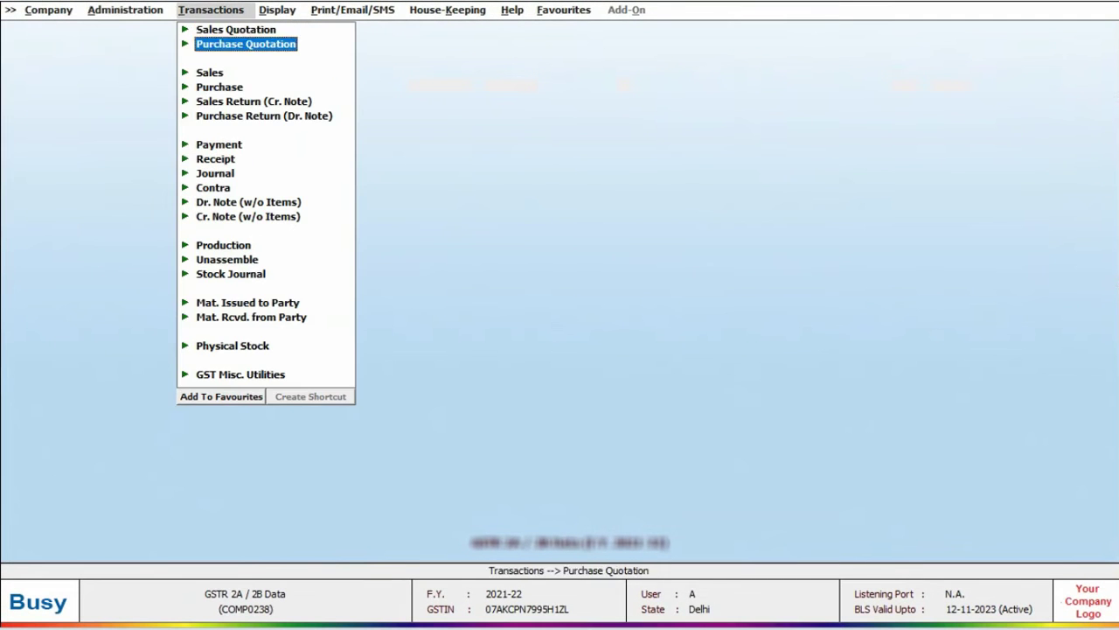
pyautogui.press('Return')
pyautogui.press('Down')
pyautogui.press('Down')
pyautogui.press('Return')
pyautogui.write('30-4')
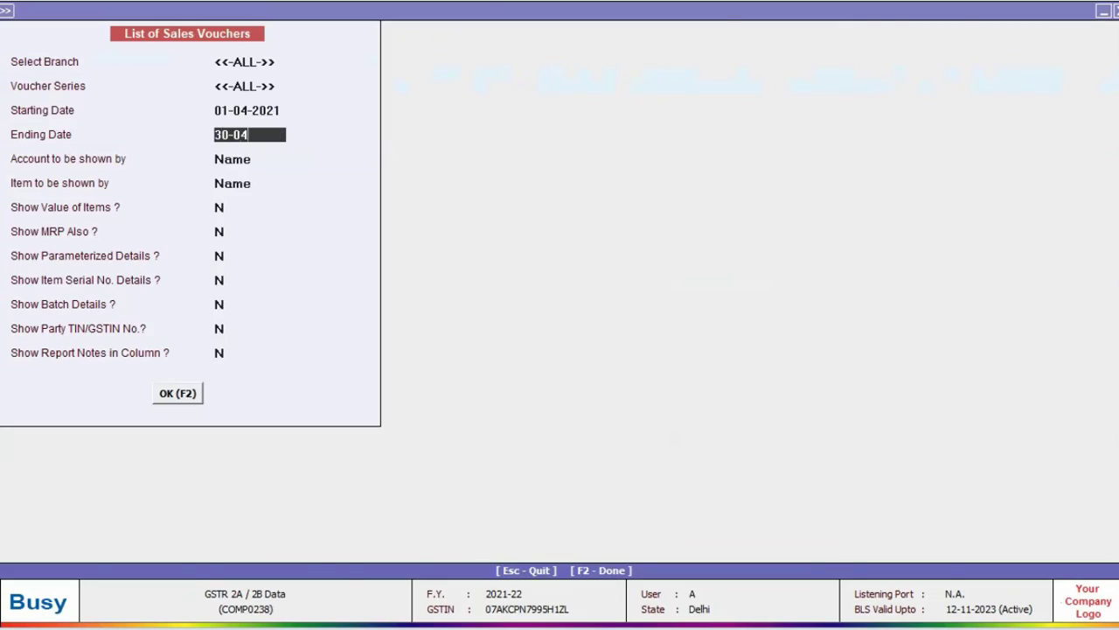
pyautogui.press('F2')
# Open the first listed sales voucher, dated 01-04-2021, for modification and try to save it
pyautogui.press('Return')
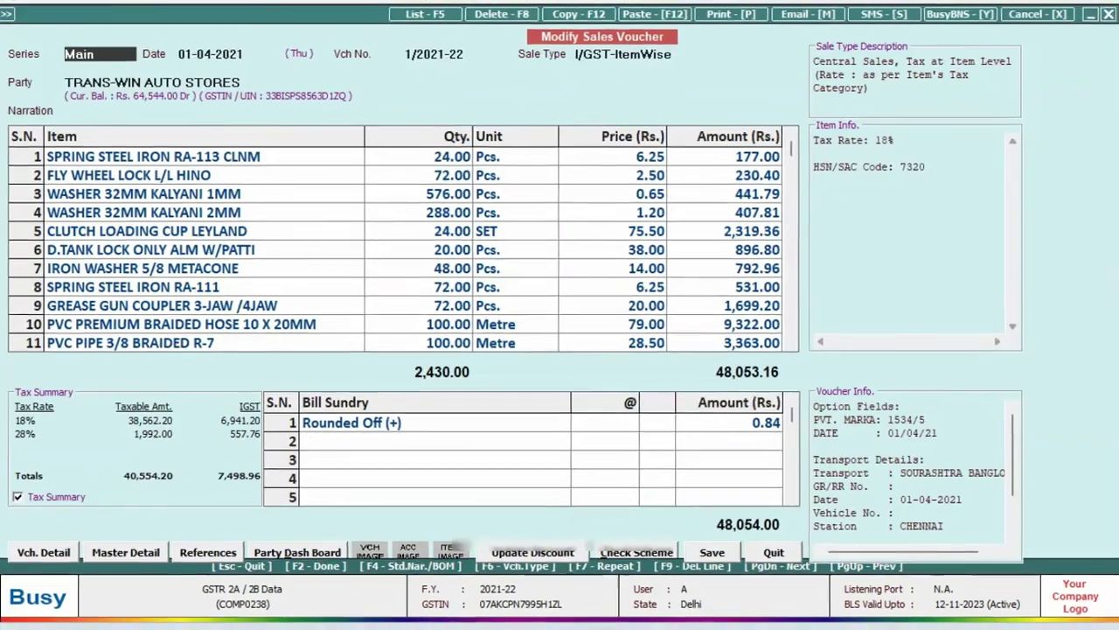
pyautogui.press('F2')
pyautogui.press('Return')
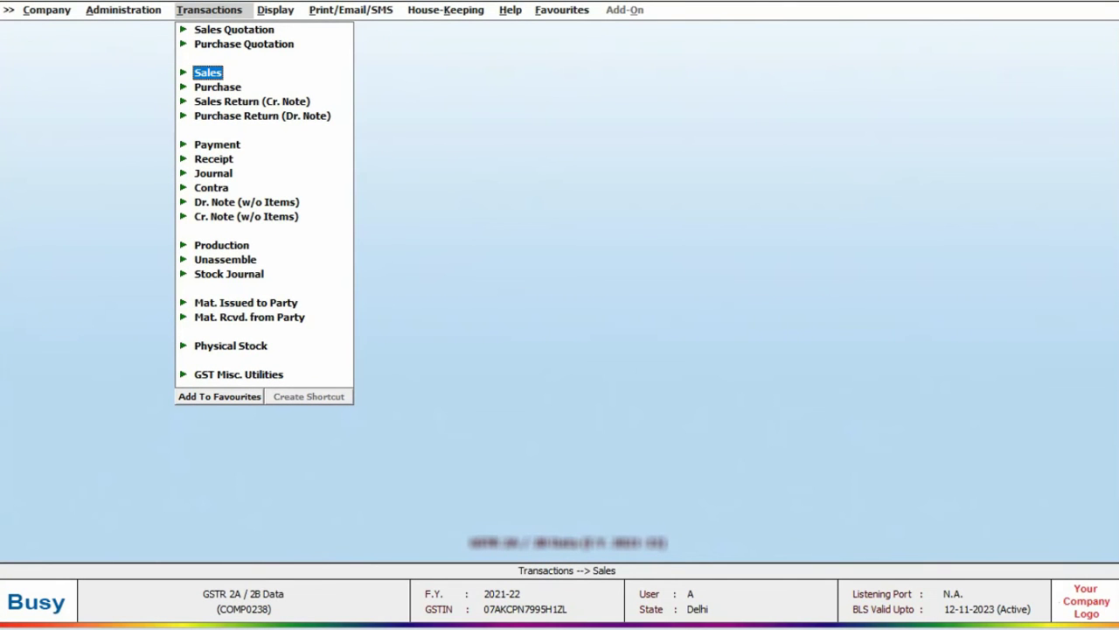
# Try to add a new sales voucher dated 30-04-2021, and leave the voucher entry
pyautogui.press('Return')
pyautogui.press('Return')
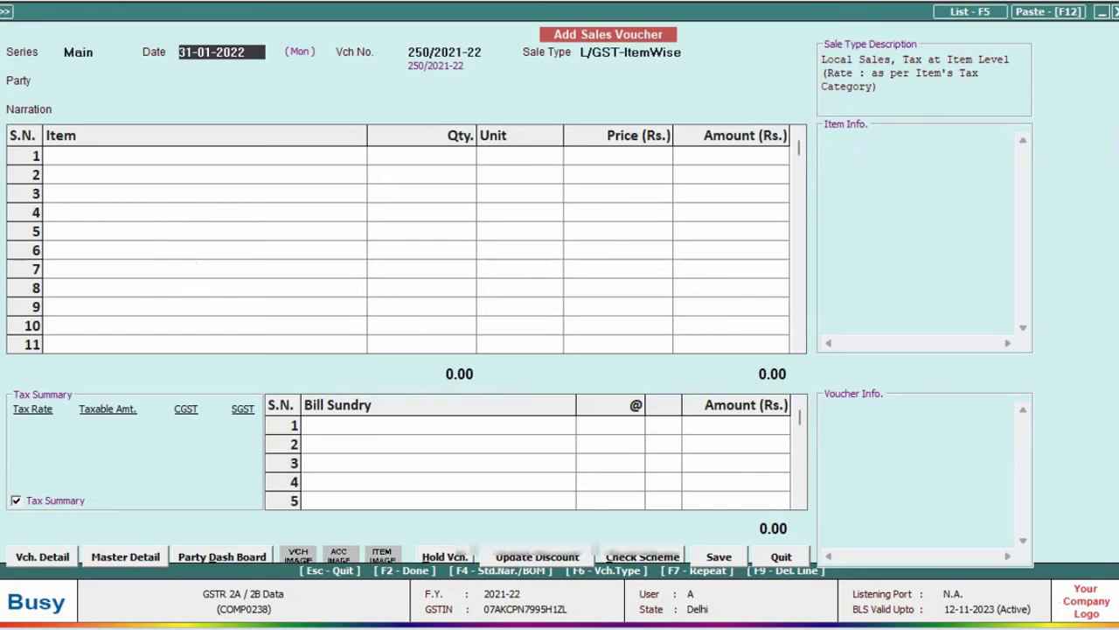
pyautogui.write('30-04')
pyautogui.press('Return')
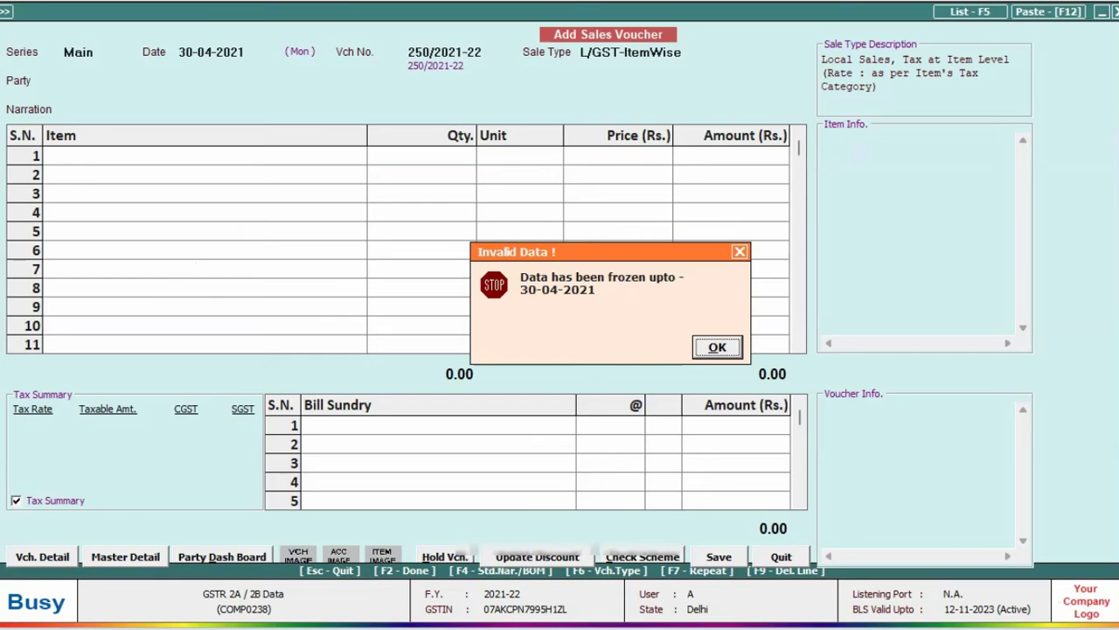
pyautogui.press('Escape')
pyautogui.press('Escape')
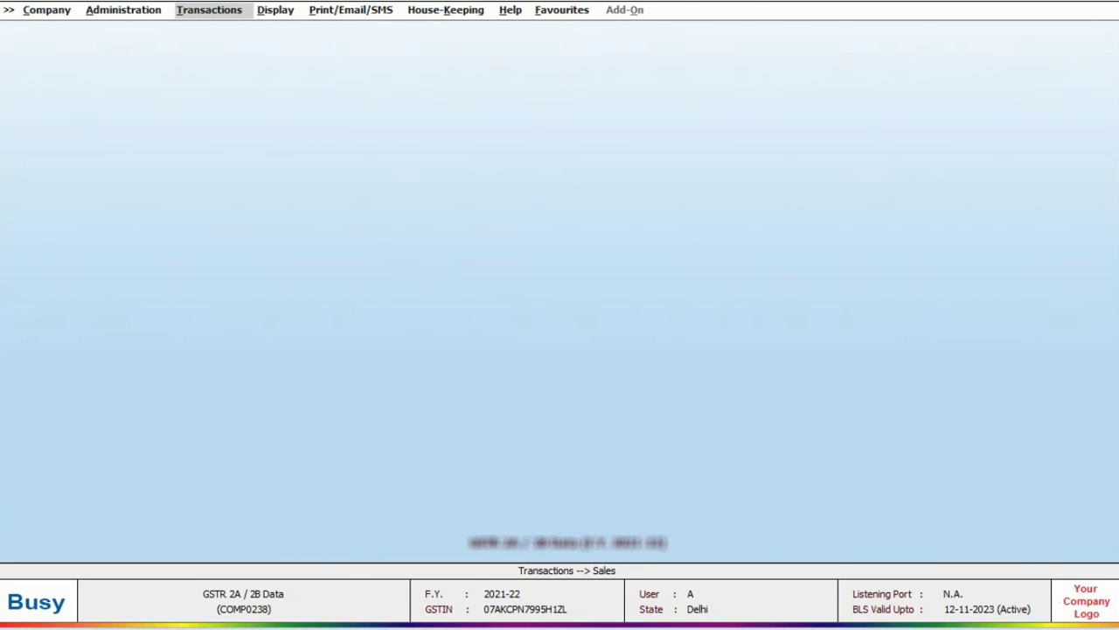
# Open the Data Freezing utility with the partial freezing type
pyautogui.press('Left')
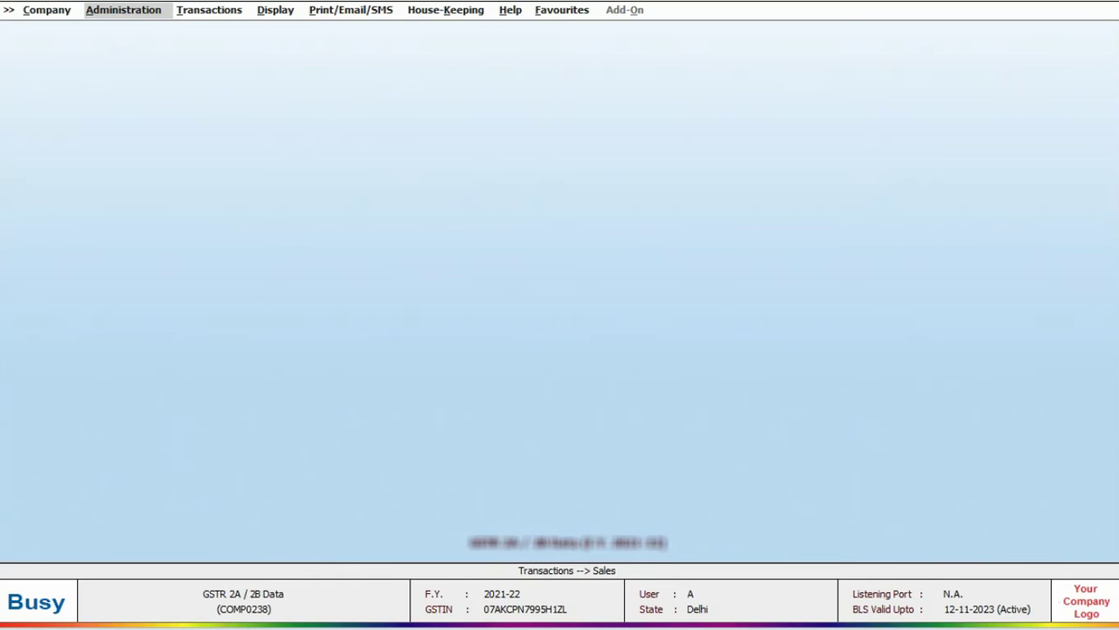
pyautogui.press('Return')
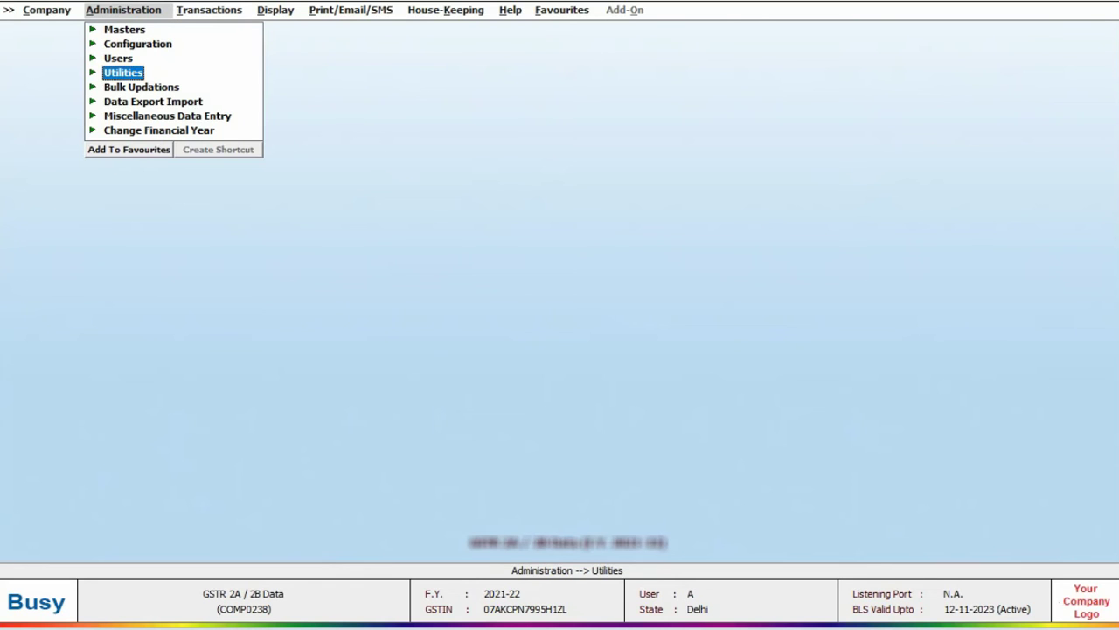
pyautogui.press('Return')
pyautogui.press('Return')
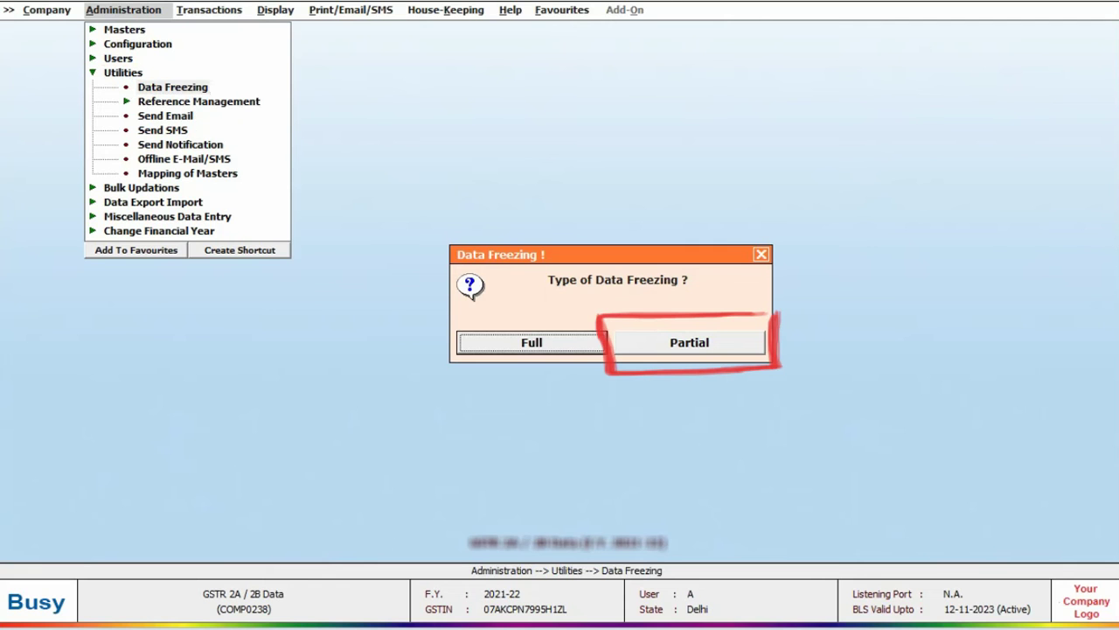
pyautogui.press('Tab')
pyautogui.press('Return')
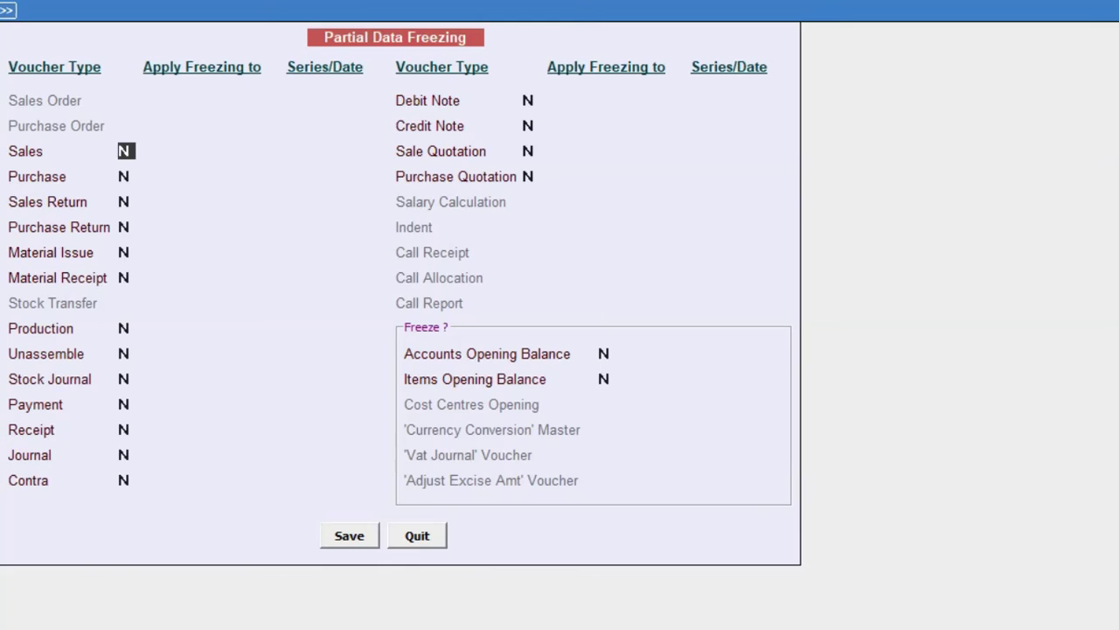
# Freeze Sales vouchers for All Series with the date 30-04-2021
pyautogui.write('Y')
pyautogui.press('Return')
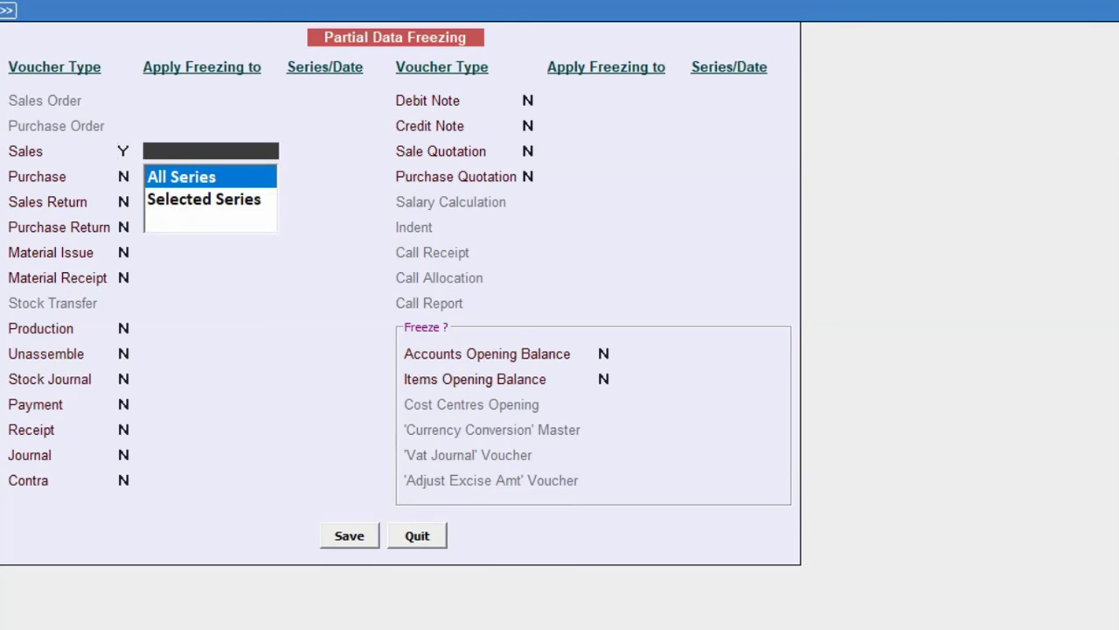
pyautogui.press('Down')
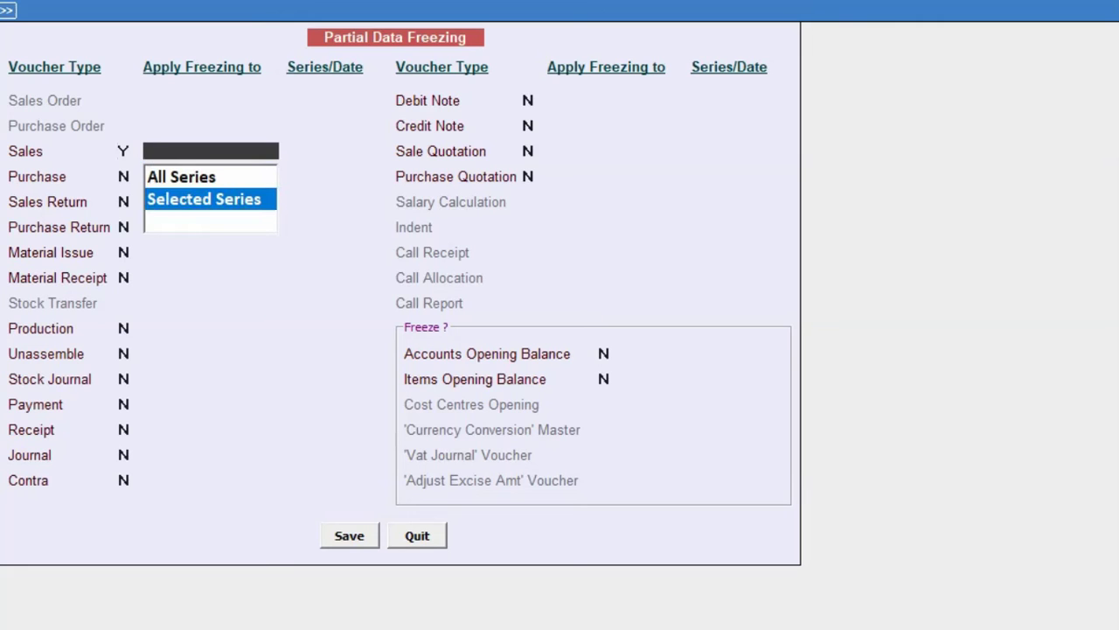
pyautogui.press('Up')
pyautogui.press('Return')
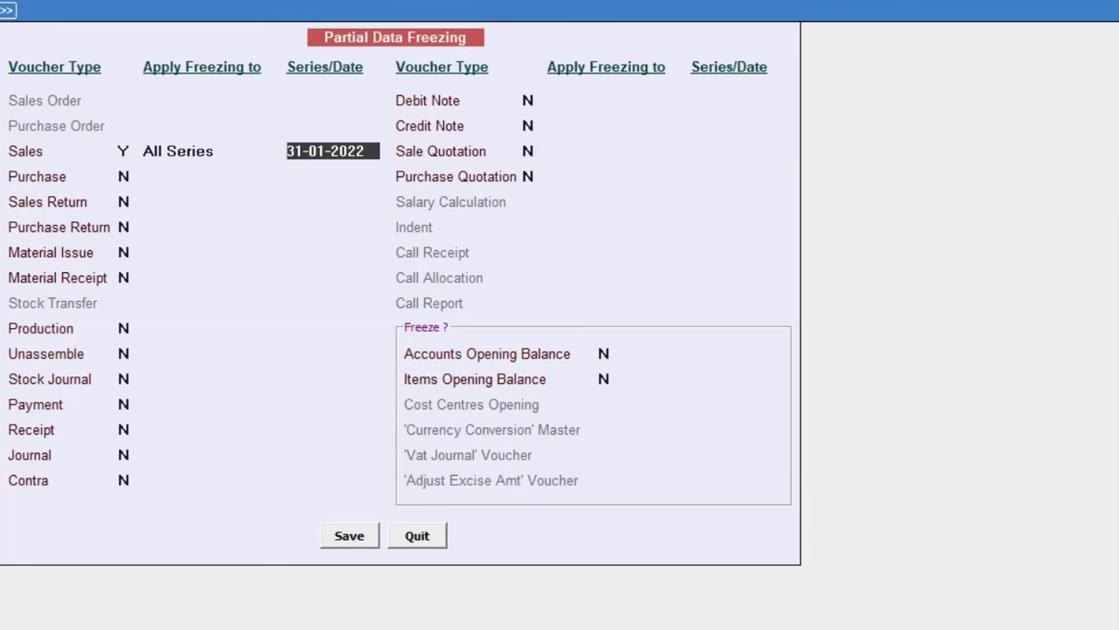
pyautogui.write('30-04')
pyautogui.press('Return')
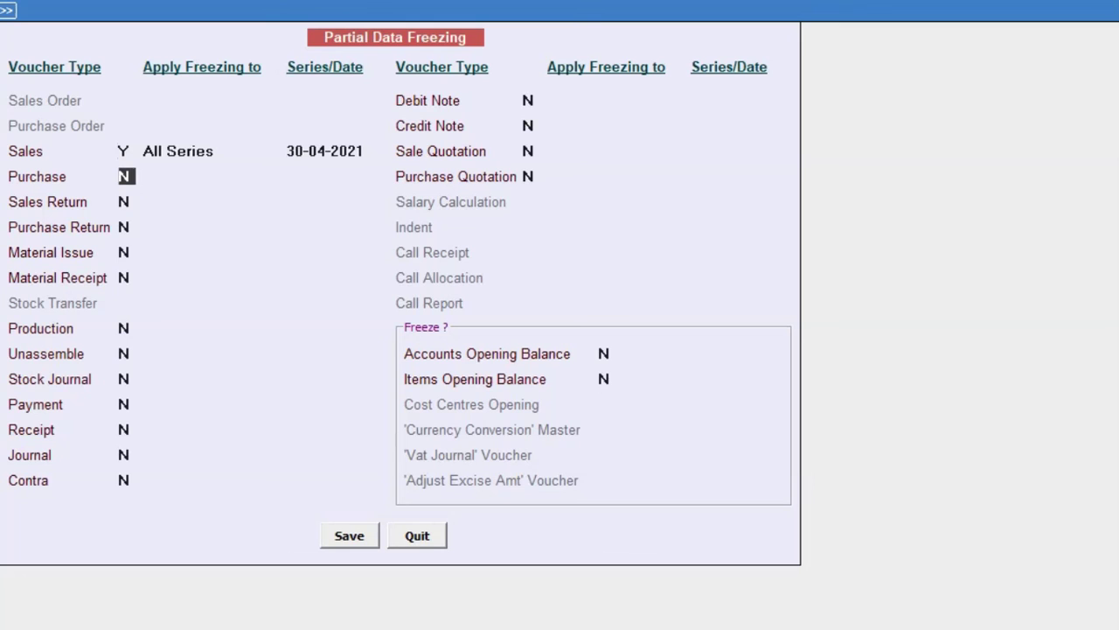
# Freeze both the accounts opening balance and the items opening balance, and save the partial freezing settings
pyautogui.press('Return')
pyautogui.press('Return')
pyautogui.press('Return')
pyautogui.press('Return')
pyautogui.press('Return')
pyautogui.press('Return')
pyautogui.press('Return')
pyautogui.press('Return')
pyautogui.press('Return')
pyautogui.press('Return')
pyautogui.press('Return')
pyautogui.press('Return')
pyautogui.press('Return')
pyautogui.press('Return')
pyautogui.press('Up')
pyautogui.press('Up')
pyautogui.press('Up')
pyautogui.press('Return')
pyautogui.press('Return')
pyautogui.press('Return')
pyautogui.press('Return')
pyautogui.press('Return')
pyautogui.press('Return')
pyautogui.press('Up')
pyautogui.press('Down')
pyautogui.press('Up')
pyautogui.press('Down')
pyautogui.press('Up')
pyautogui.write('y')
pyautogui.press('Return')
pyautogui.write('y')
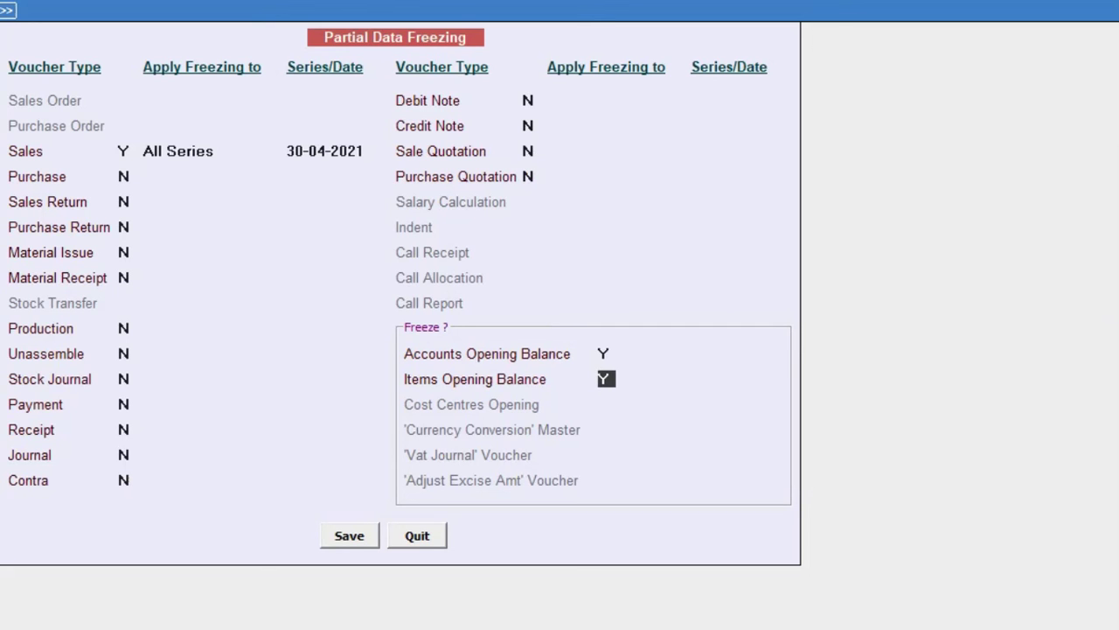
pyautogui.press('Return')
pyautogui.press('Return')
pyautogui.press('Escape')
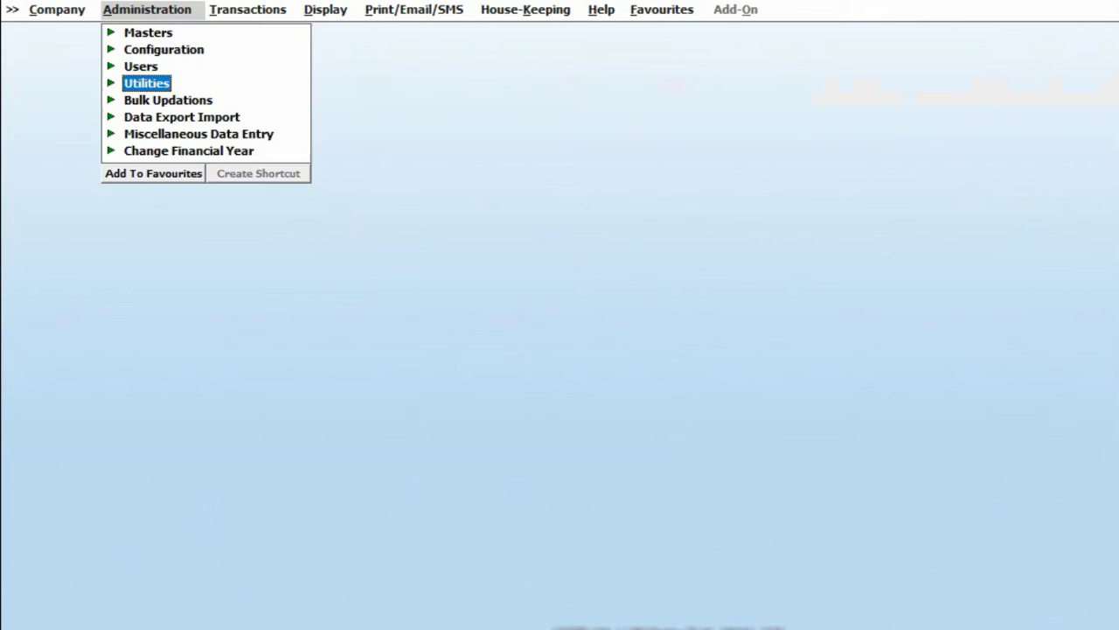
# Open the selection list of account masters to modify
pyautogui.press('Escape')
pyautogui.press('Right')
pyautogui.press('Left')
pyautogui.press('Down')
pyautogui.press('Up')
pyautogui.press('Up')
pyautogui.press('Up')
pyautogui.press('Right')
pyautogui.press('Down')
pyautogui.press('Down')
pyautogui.press('Up')
pyautogui.press('Right')
pyautogui.press('Down')
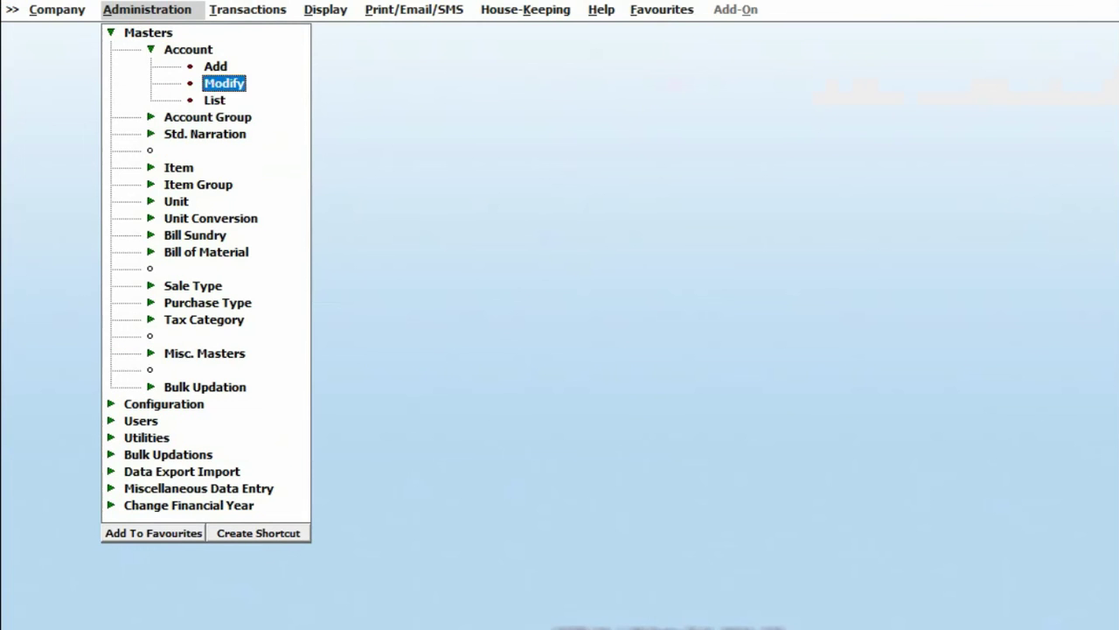
pyautogui.press('Return')
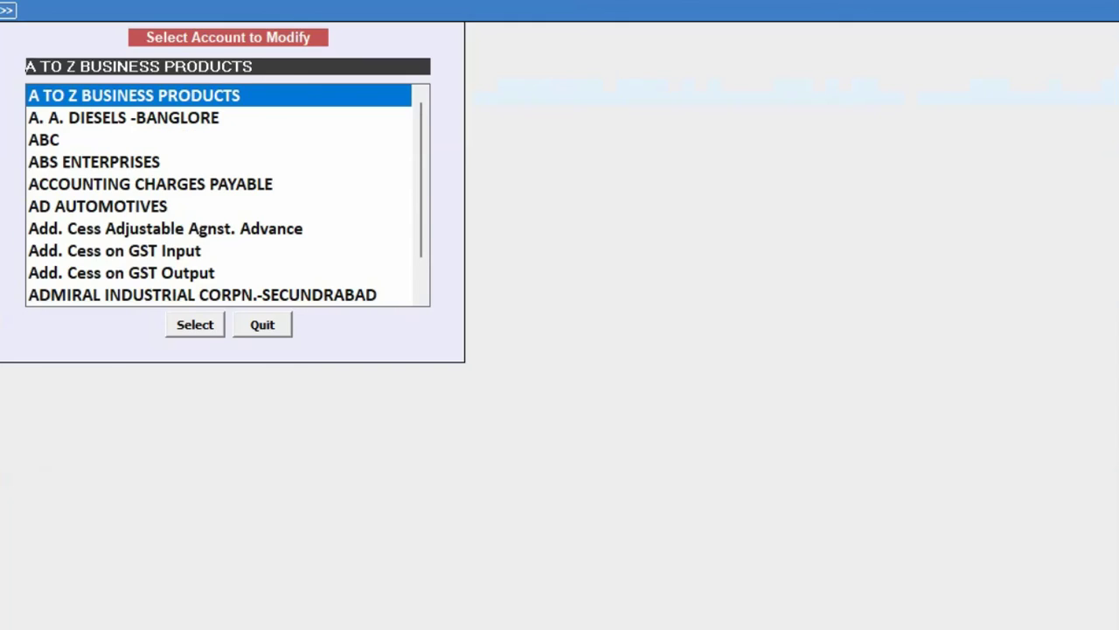
# Open the A TO Z BUSINESS PRODUCTS account for modification, go through its first fields and save it
pyautogui.press('Return')
pyautogui.press('Return')
pyautogui.press('Return')
pyautogui.press('Return')
pyautogui.press('F2')
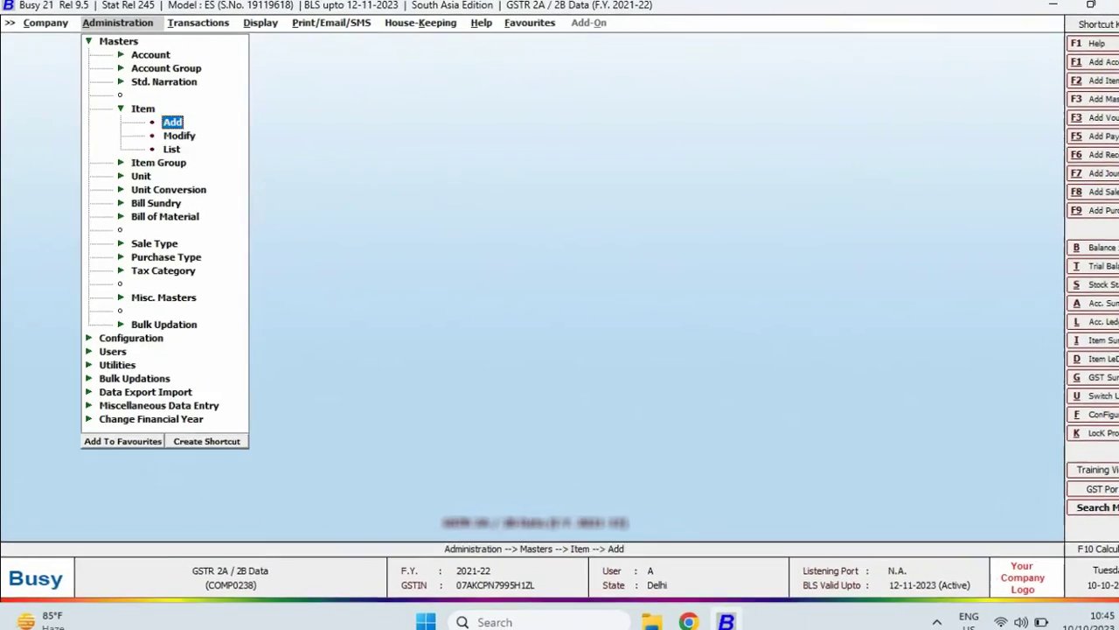
# Open the item master 10 X 55 STUD W/NUT & SLEEVE for modification and go to its main unit details
pyautogui.press('Down')
pyautogui.press('Return')
pyautogui.press('Return')
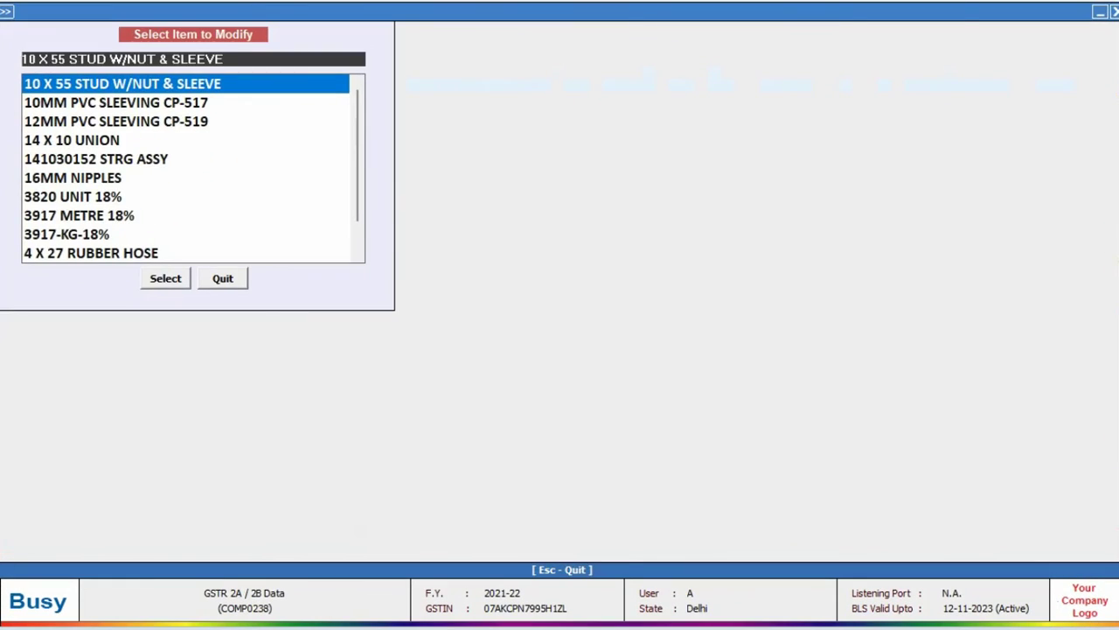
pyautogui.press('Return')
pyautogui.press('Return')
pyautogui.press('Escape')
pyautogui.press('Escape')
pyautogui.press('Return')
pyautogui.press('Return')
pyautogui.press('Return')
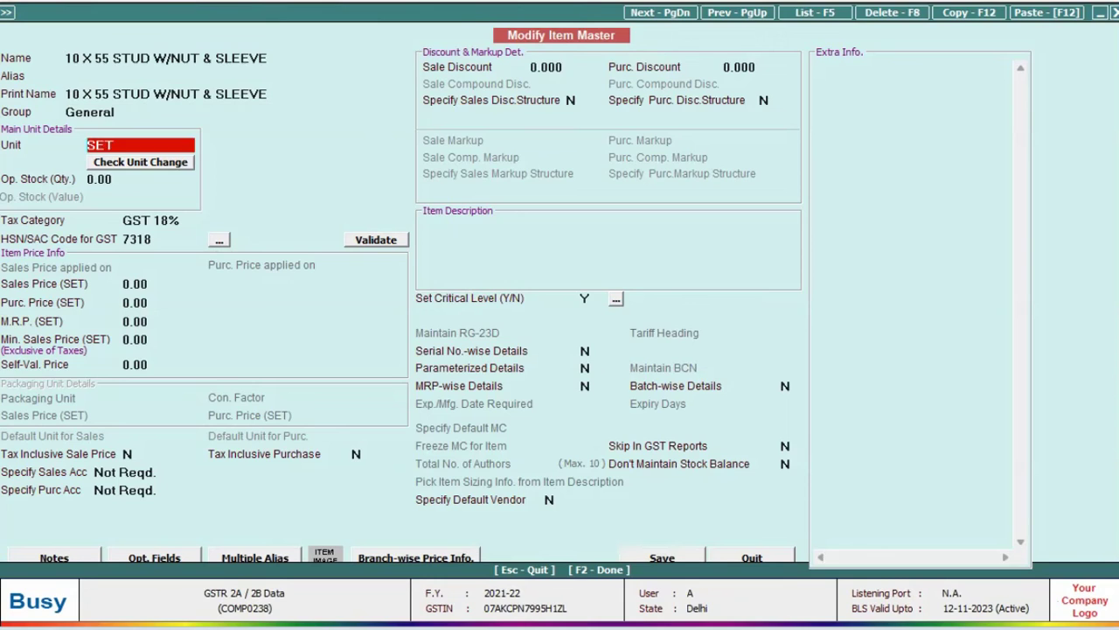